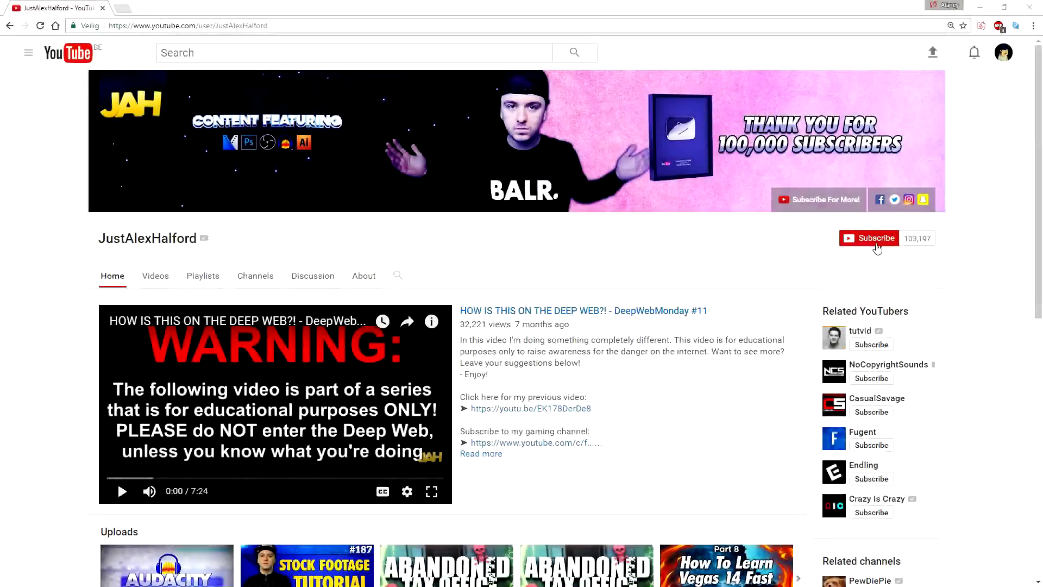
# - Subscribe to the channel and save the bell setting 'Send me all notifications for this channel'
pyautogui.click(872, 242)
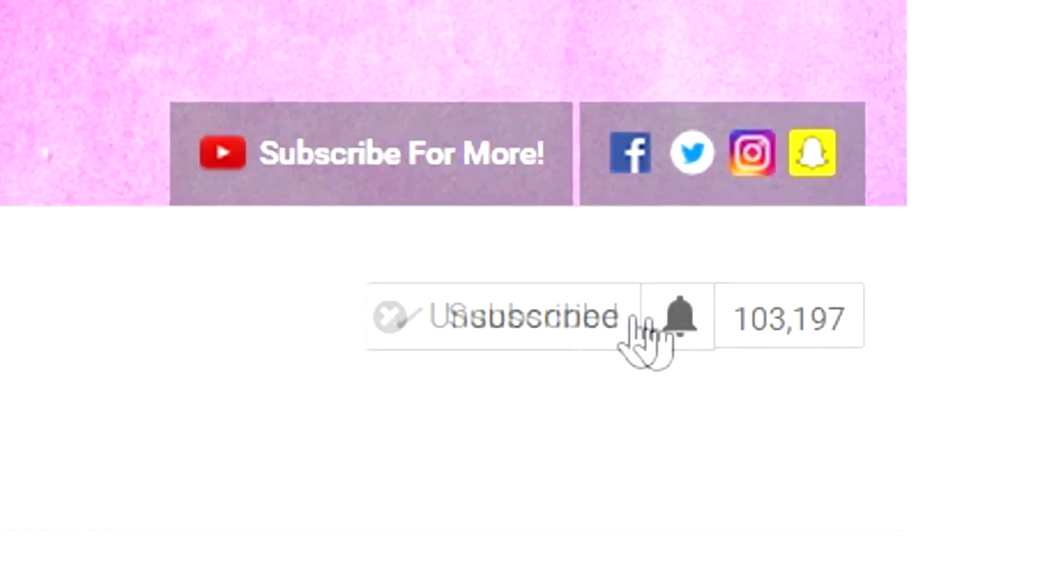
pyautogui.click(829, 262)
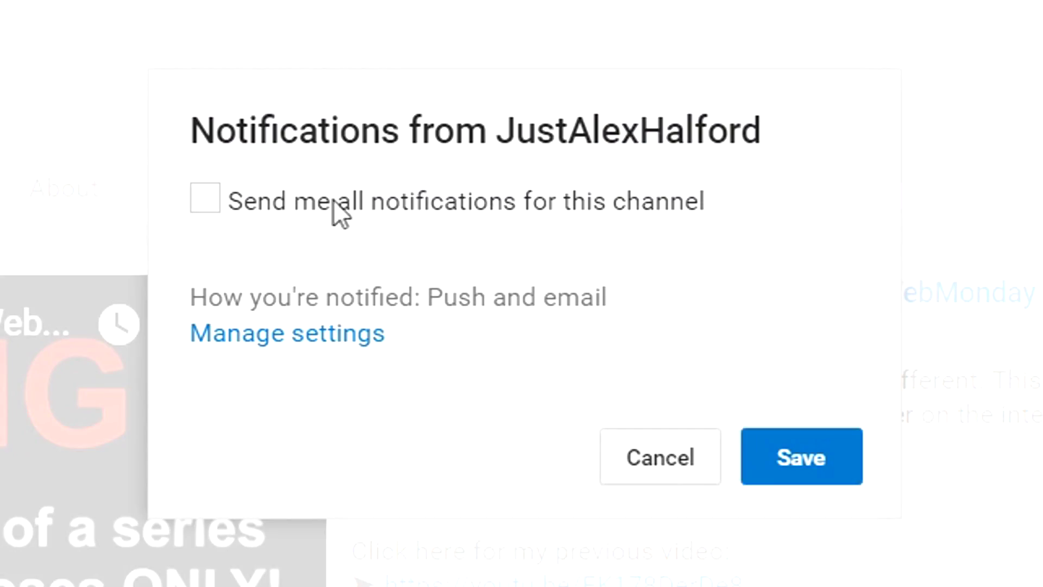
pyautogui.click(207, 202)
pyautogui.click(807, 472)
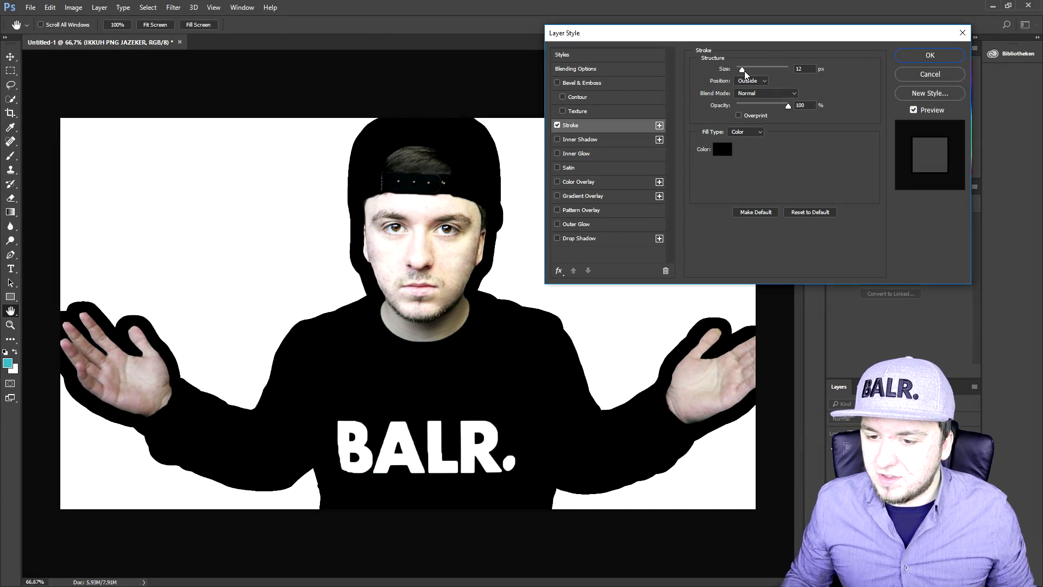
# - Try the stroke size at 27 px and then 1 px, and cancel the Layer Style dialog
pyautogui.moveTo(742, 70); pyautogui.dragTo(765, 74)
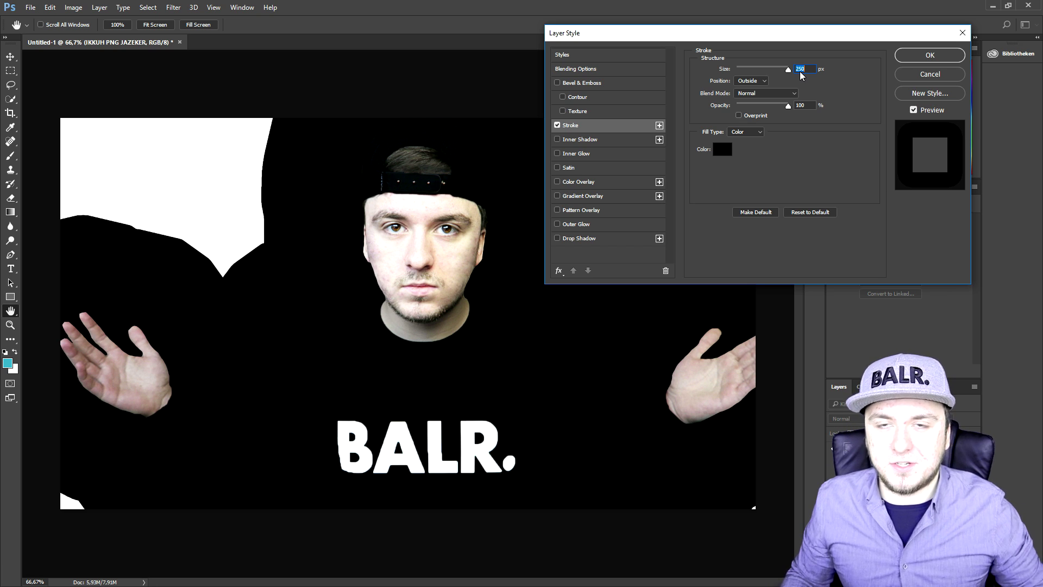
pyautogui.moveTo(788, 69); pyautogui.dragTo(729, 76)
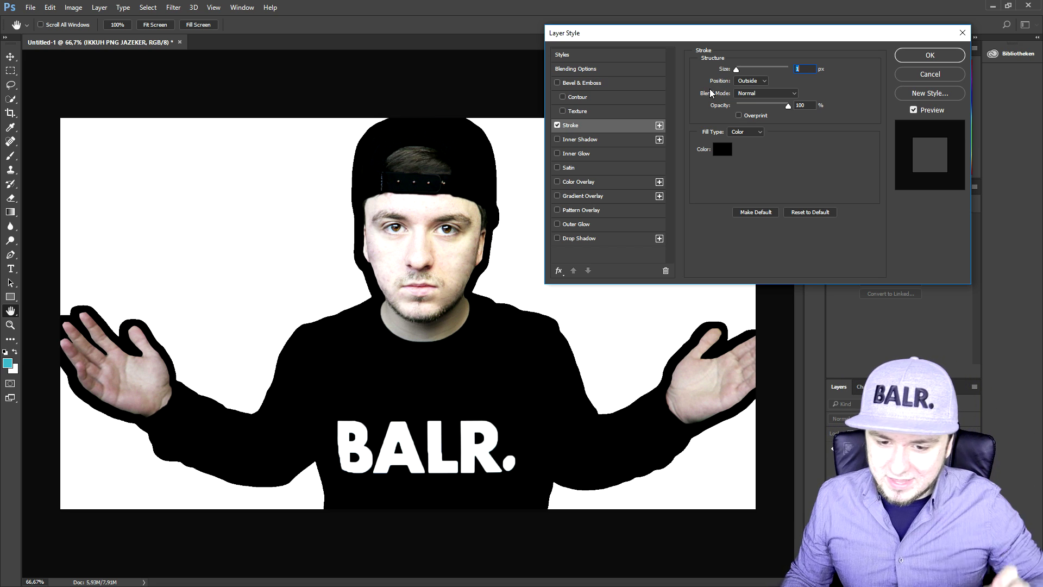
pyautogui.click(937, 76)
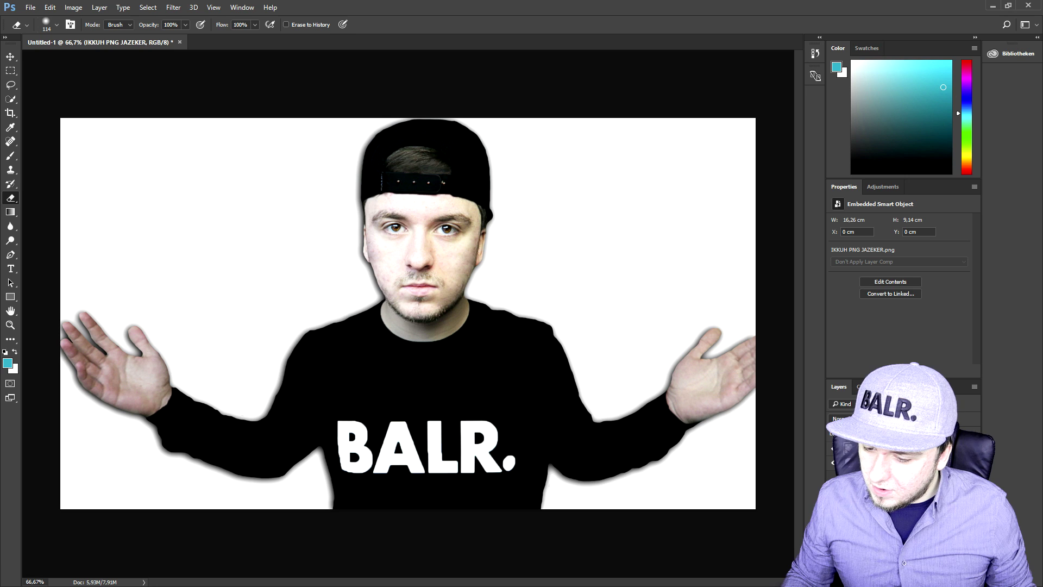
# - Convert the cut-out photo layer to a smart object, then deselect the layer
pyautogui.rightClick(899, 449)
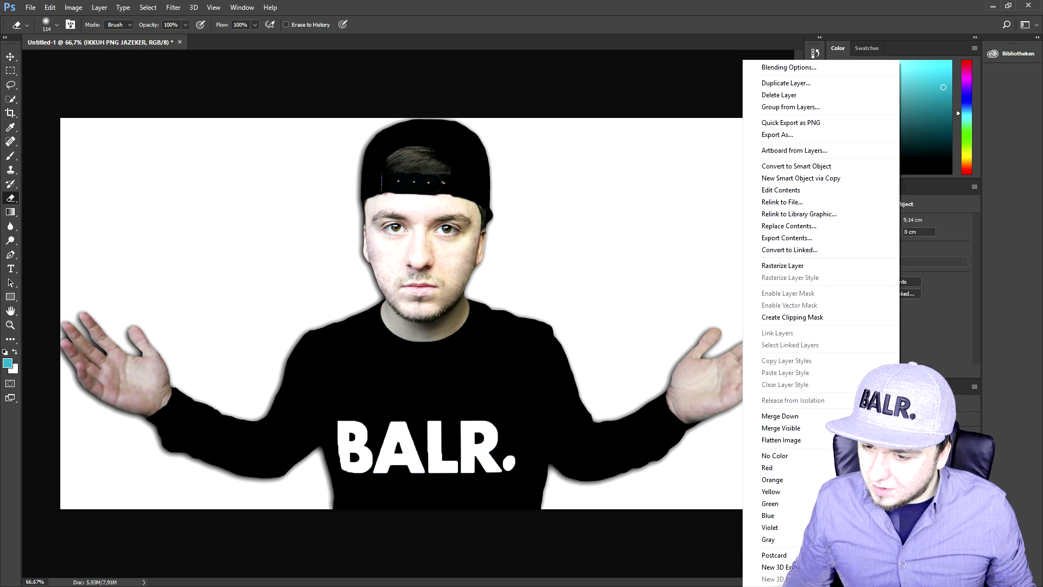
pyautogui.click(824, 166)
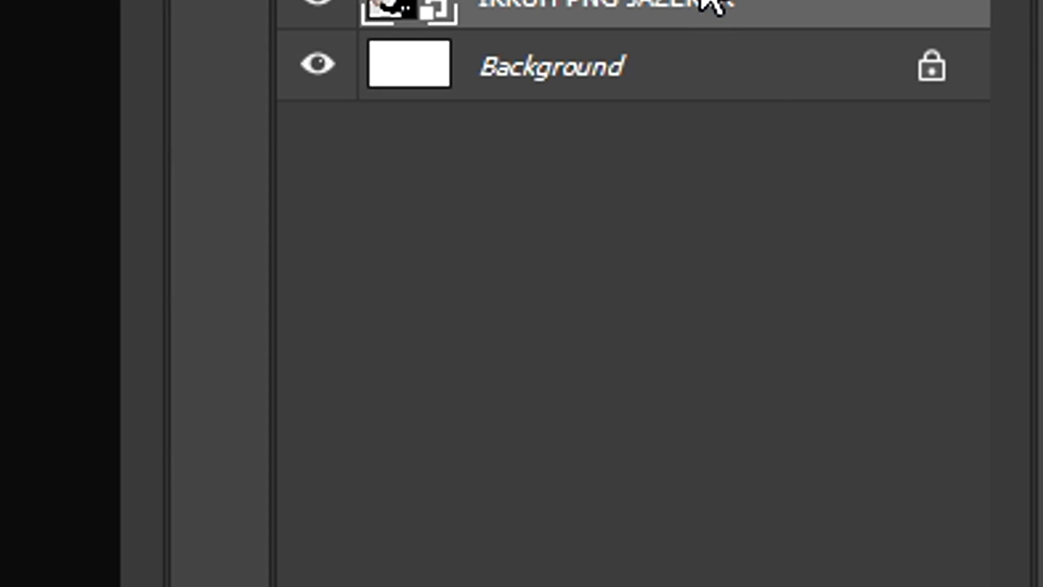
pyautogui.click(617, 128)
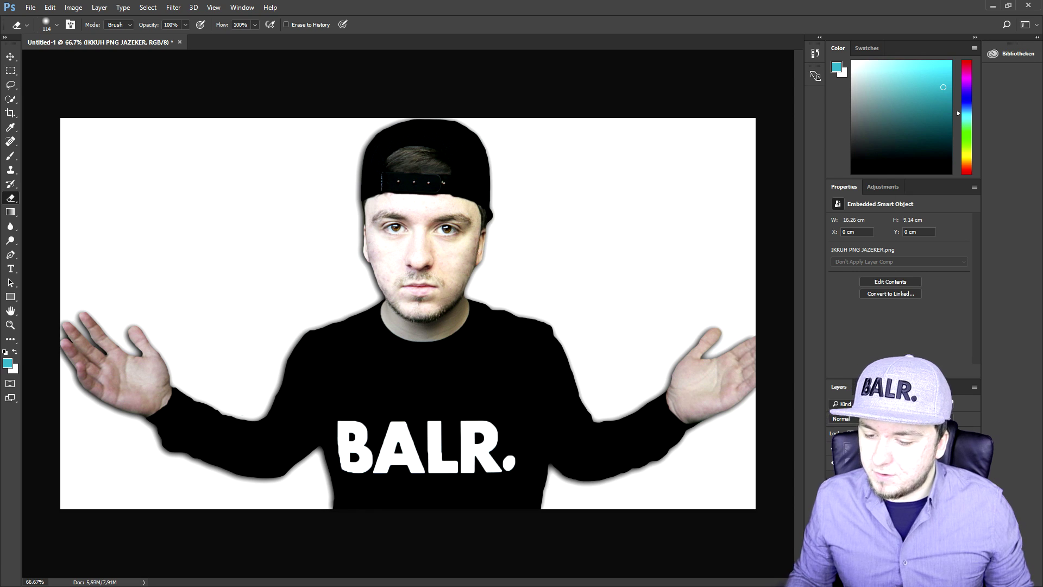
# - Open Blending Options for the cut-out layer and enable a black Outer Glow
pyautogui.rightClick(888, 451)
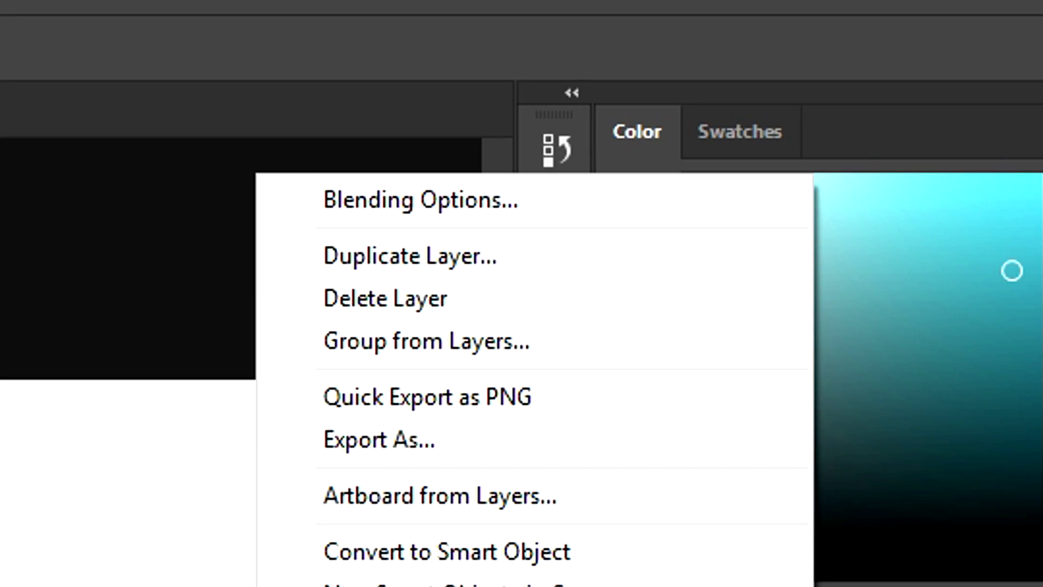
pyautogui.click(441, 216)
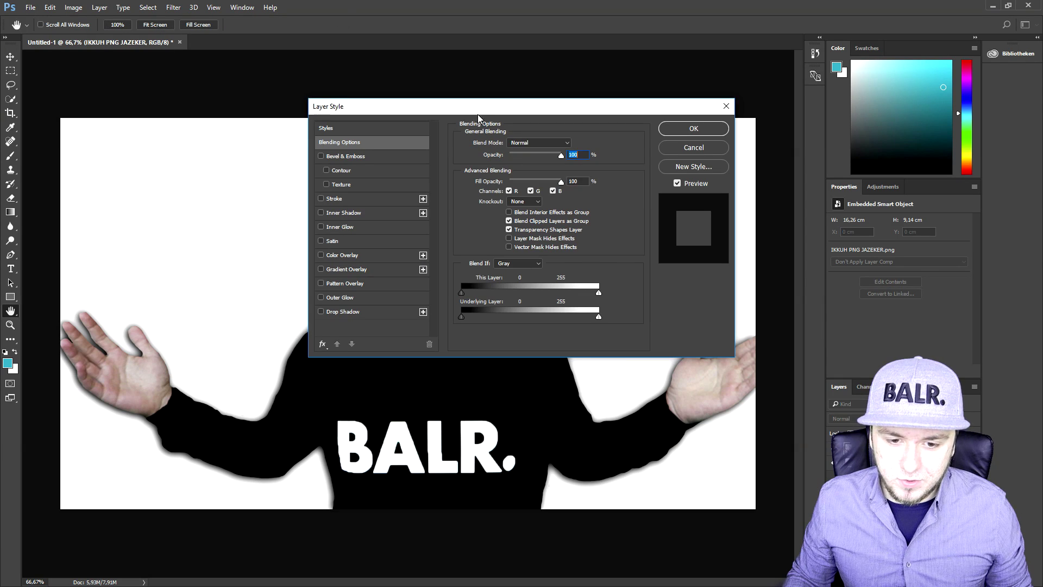
pyautogui.moveTo(514, 108); pyautogui.dragTo(696, 38)
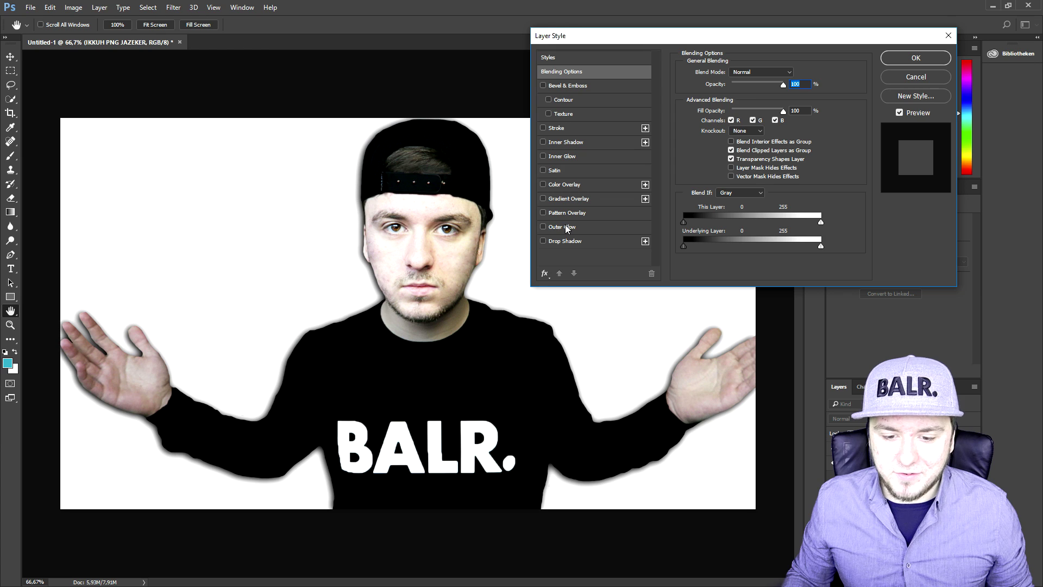
pyautogui.click(545, 229)
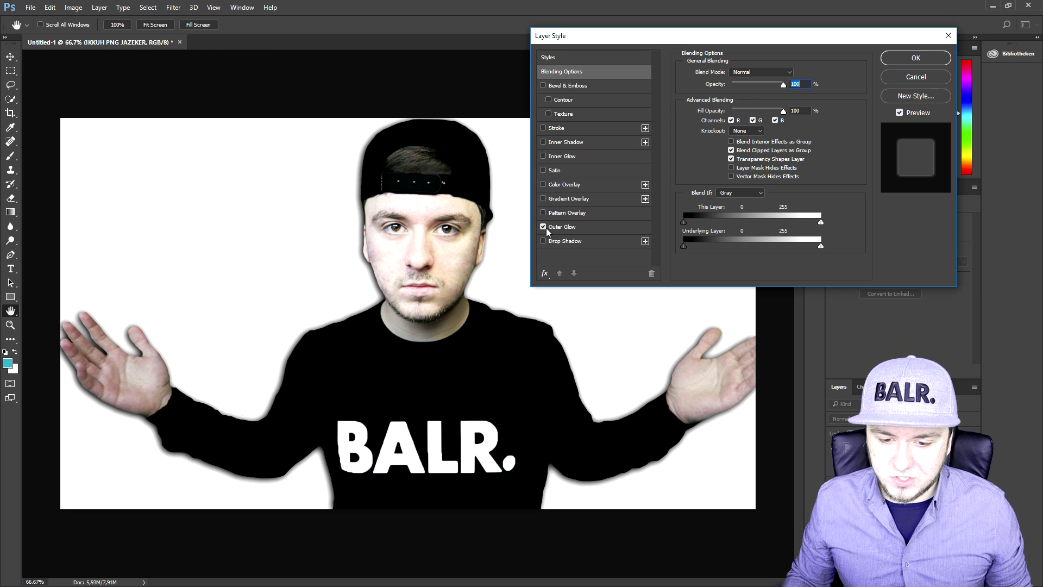
pyautogui.click(569, 226)
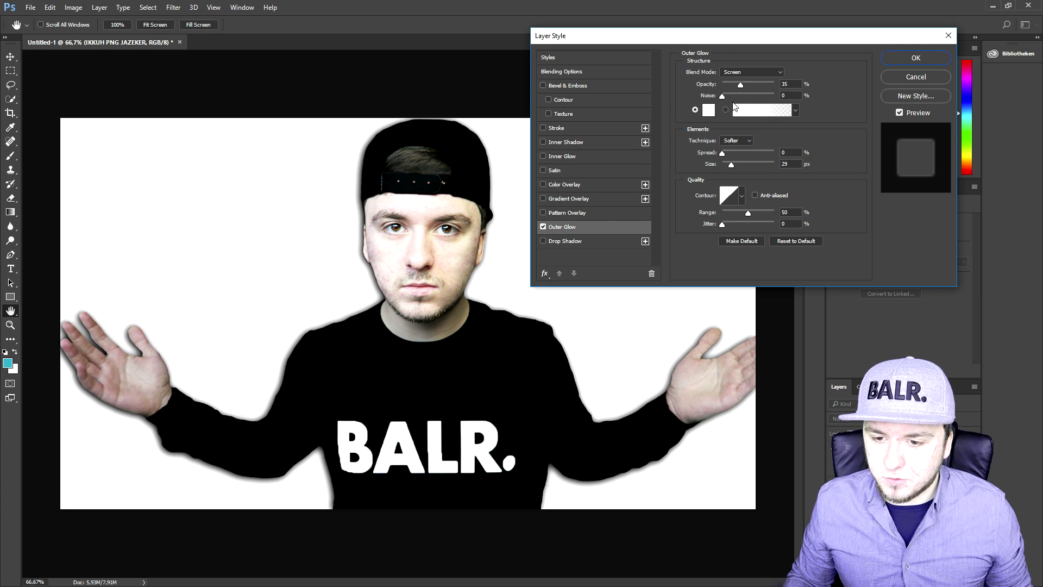
pyautogui.click(708, 112)
pyautogui.click(387, 313)
pyautogui.click(627, 144)
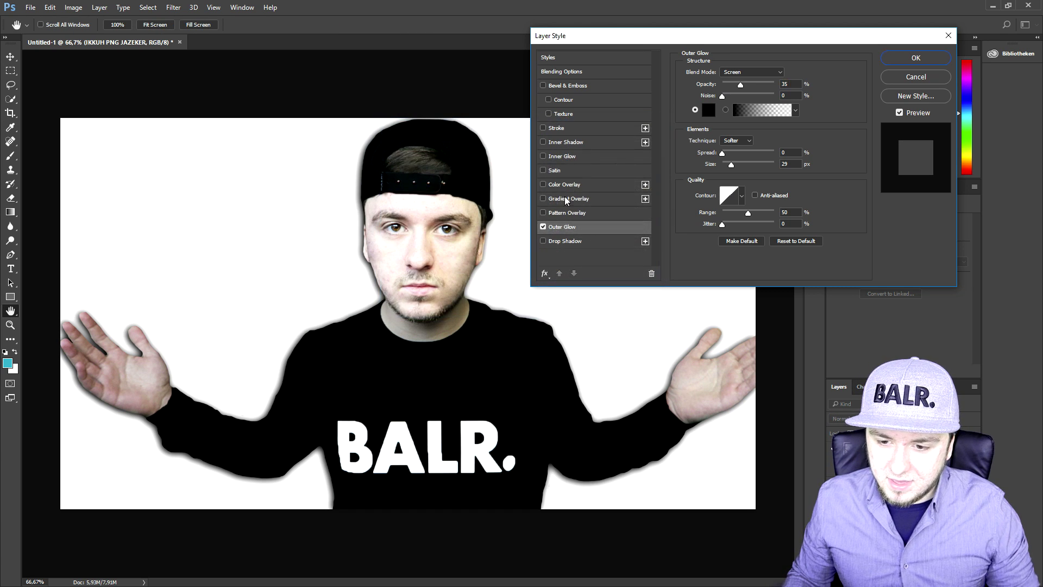
# - Try the glow at 90 px, Normal blend mode, then 250 px, and switch Outer Glow off
pyautogui.moveTo(731, 165); pyautogui.dragTo(743, 168)
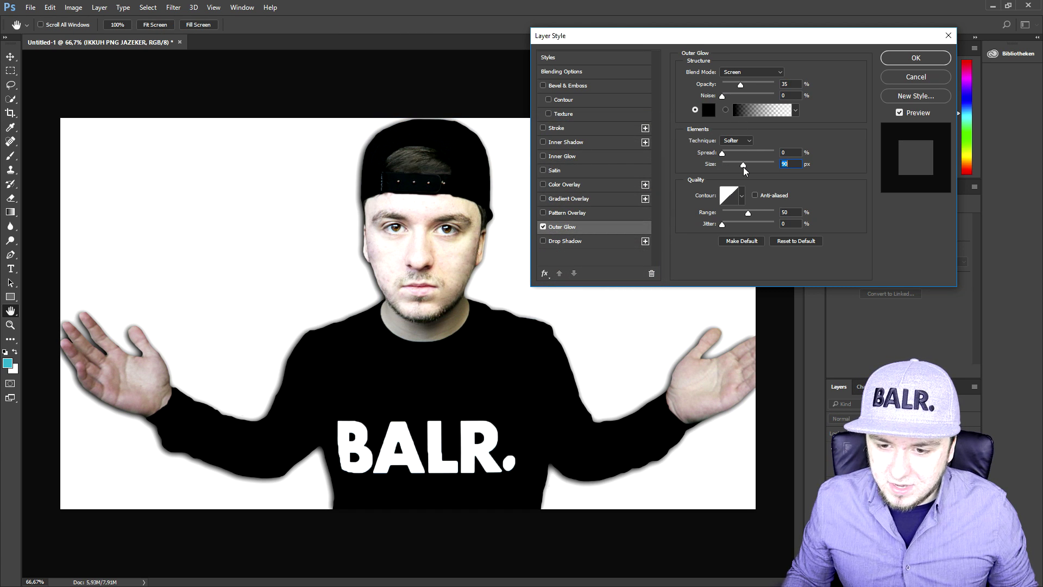
pyautogui.click(745, 72)
pyautogui.click(748, 83)
pyautogui.moveTo(742, 167); pyautogui.dragTo(705, 165)
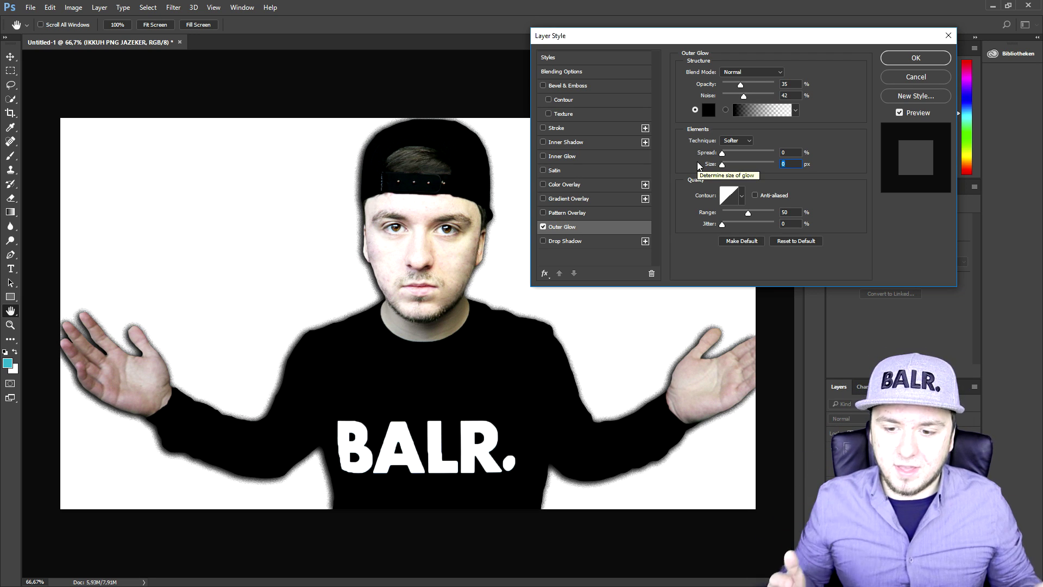
pyautogui.click(543, 227)
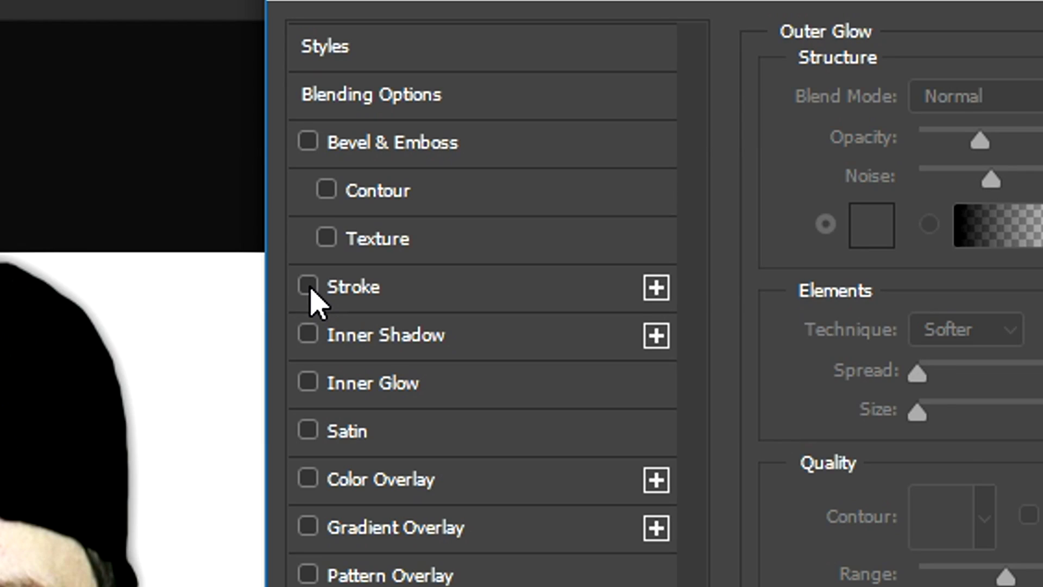
# - Enable a pure black Stroke, test it at 46 px, then shrink it to the thinnest width
pyautogui.click(309, 286)
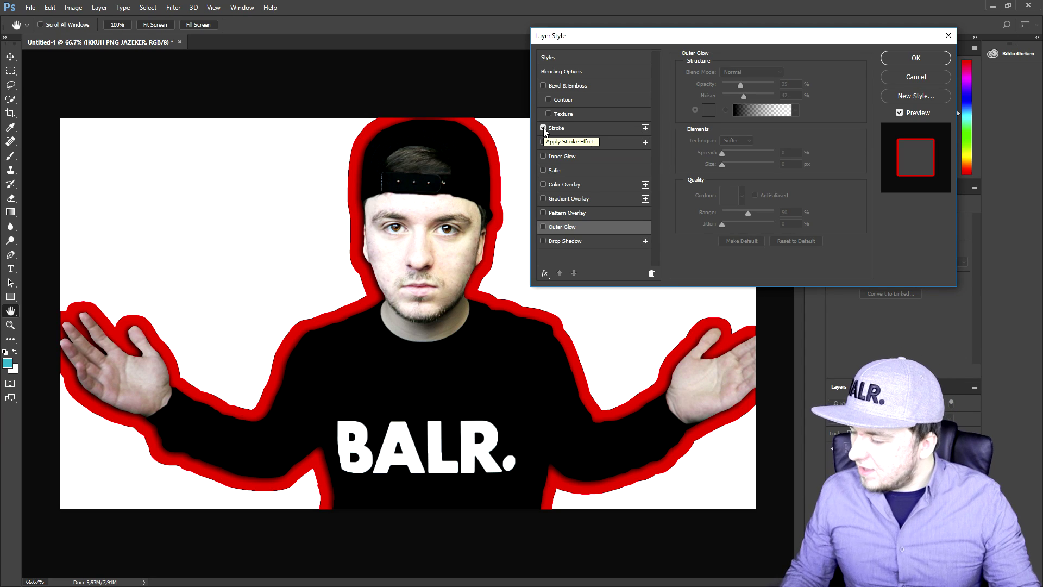
pyautogui.moveTo(637, 36); pyautogui.dragTo(651, 34)
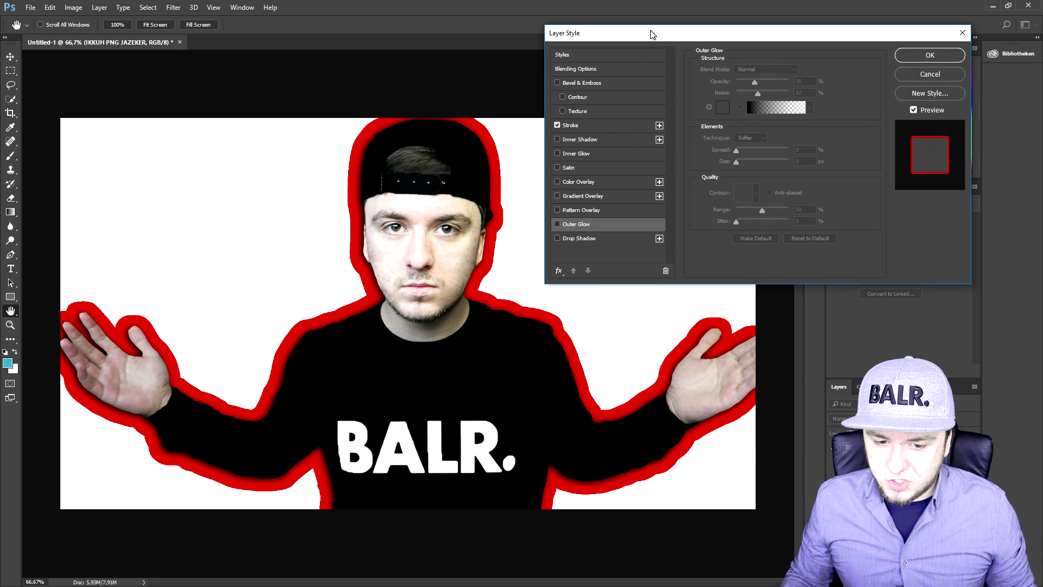
pyautogui.click(570, 125)
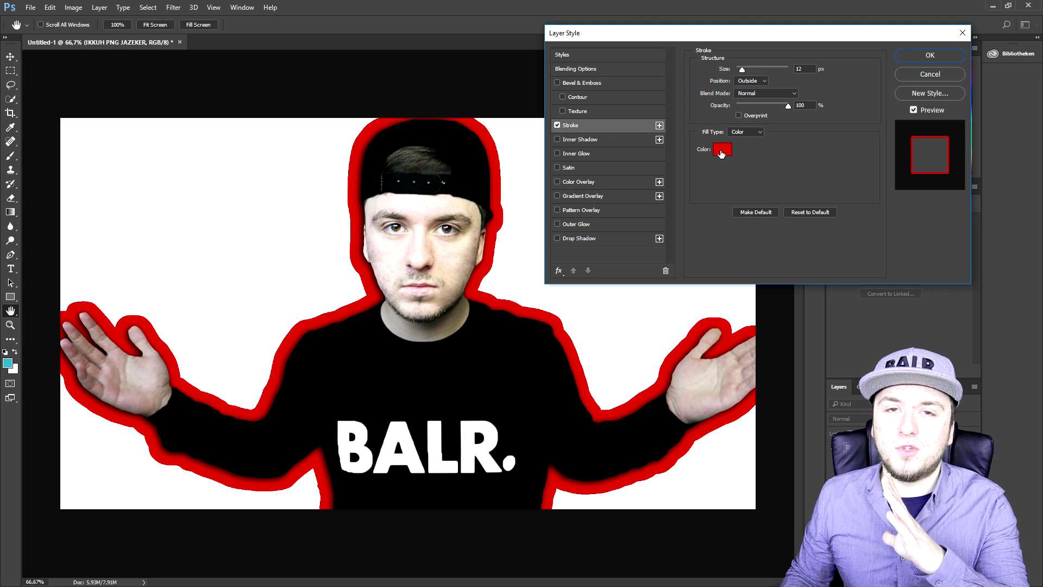
pyautogui.click(722, 152)
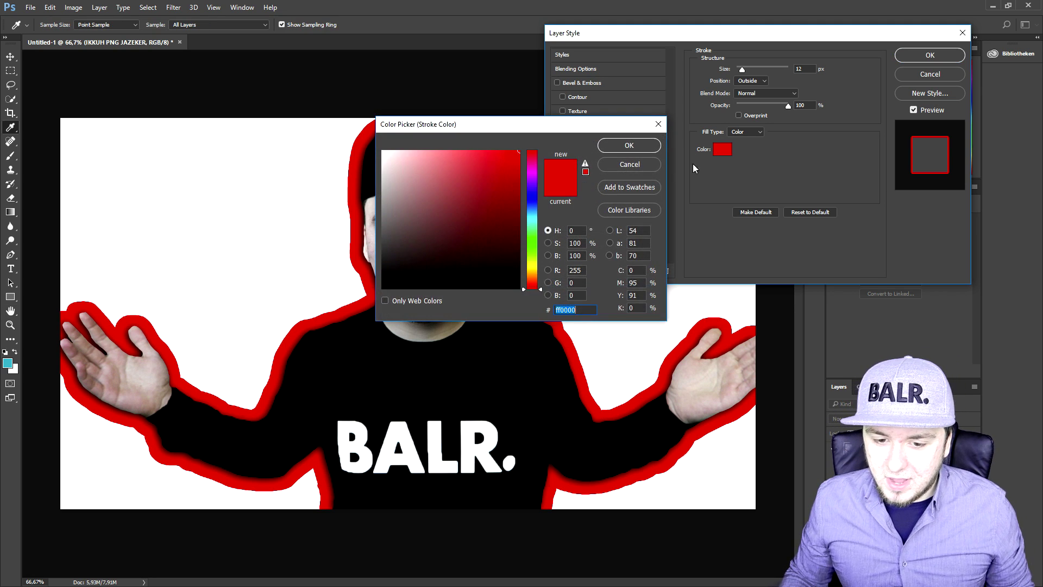
pyautogui.moveTo(499, 135); pyautogui.dragTo(640, 137)
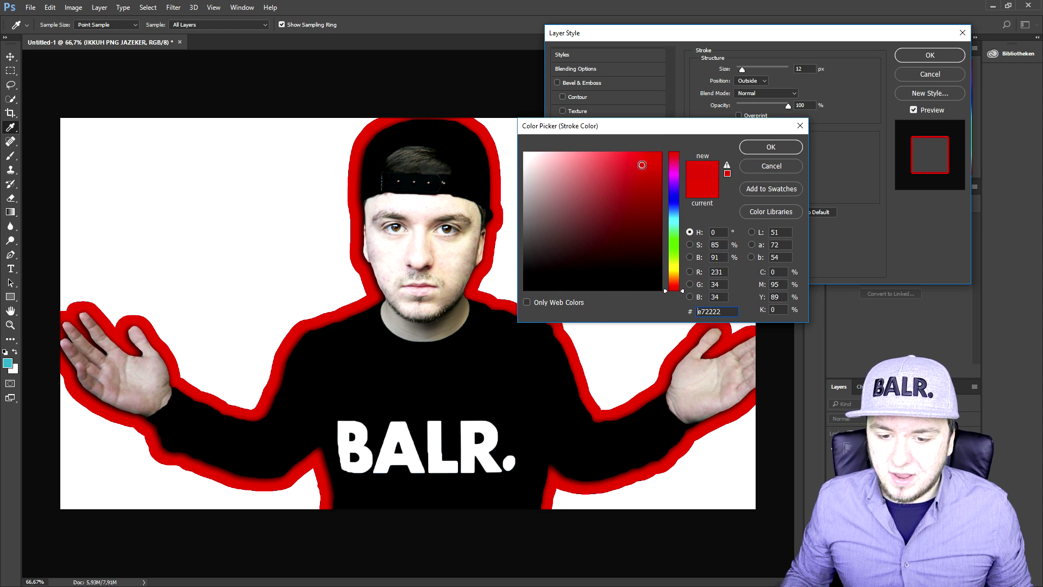
pyautogui.click(488, 309)
pyautogui.click(506, 123)
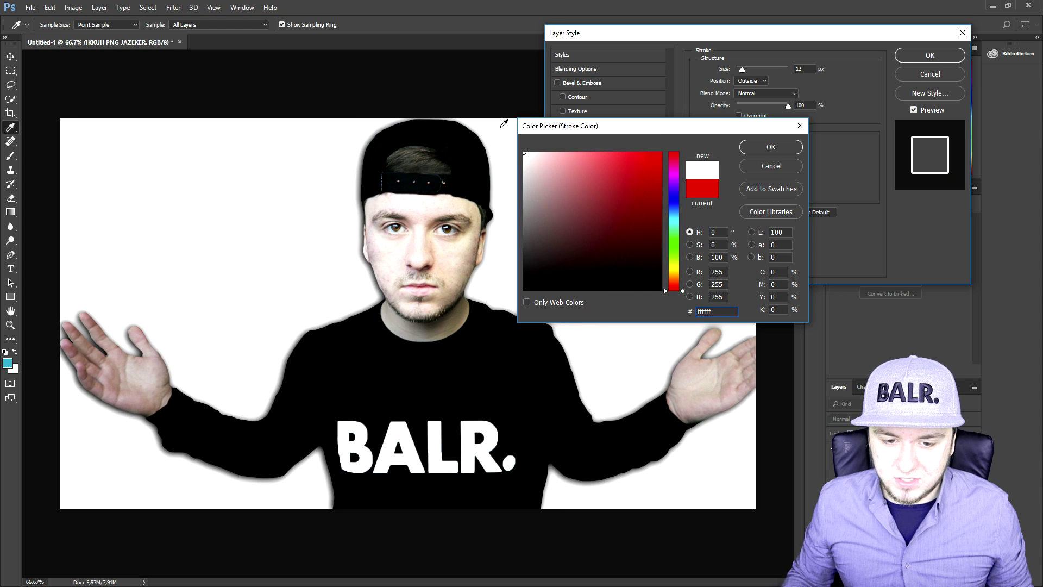
pyautogui.moveTo(552, 225); pyautogui.dragTo(524, 290)
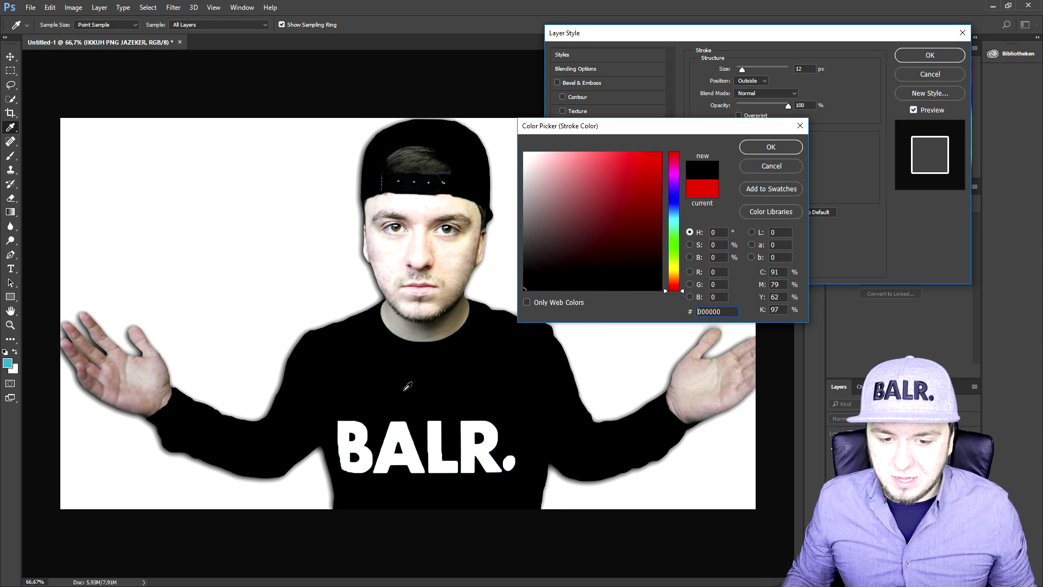
pyautogui.click(774, 145)
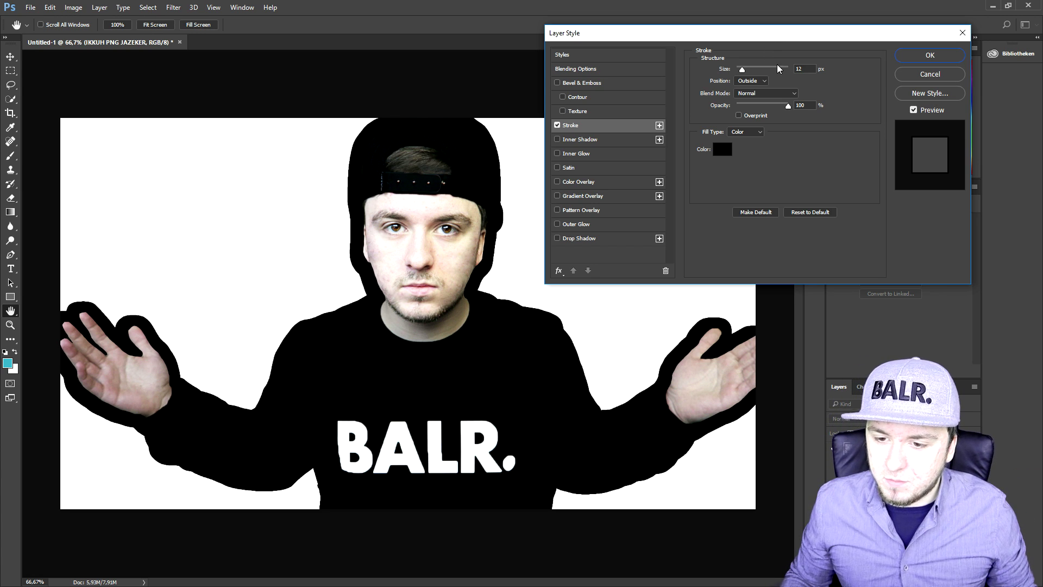
pyautogui.moveTo(745, 70); pyautogui.dragTo(764, 74)
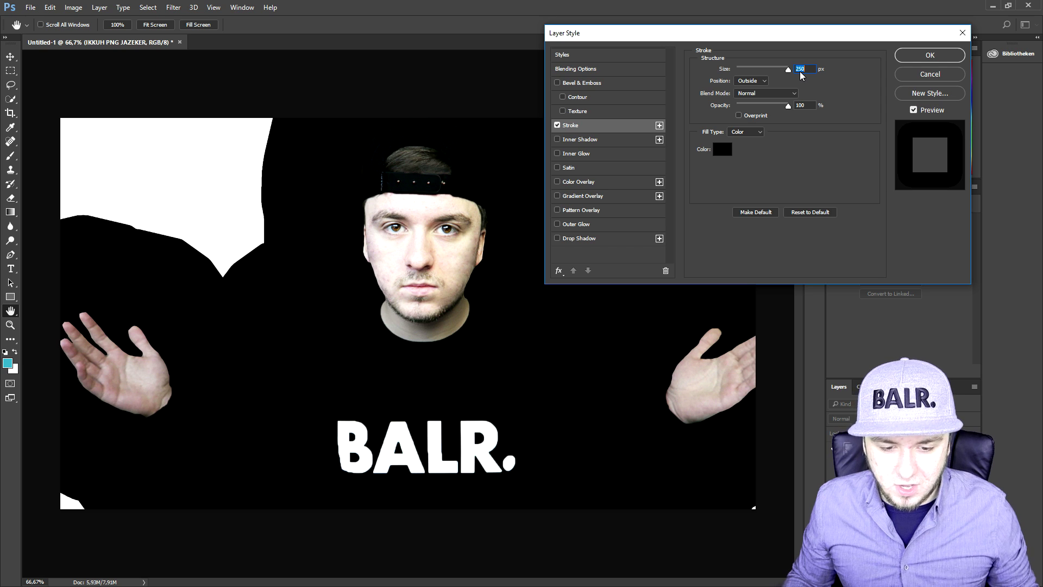
pyautogui.moveTo(788, 70); pyautogui.dragTo(728, 80)
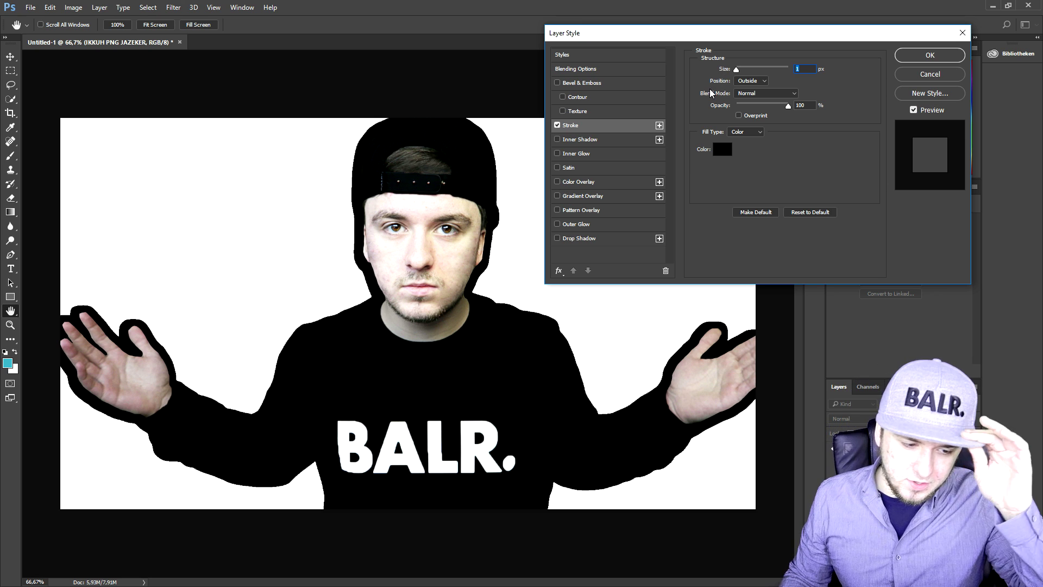
# - Cancel the layer style changes and convert the photo layer to a smart object
pyautogui.click(930, 75)
pyautogui.press('e')
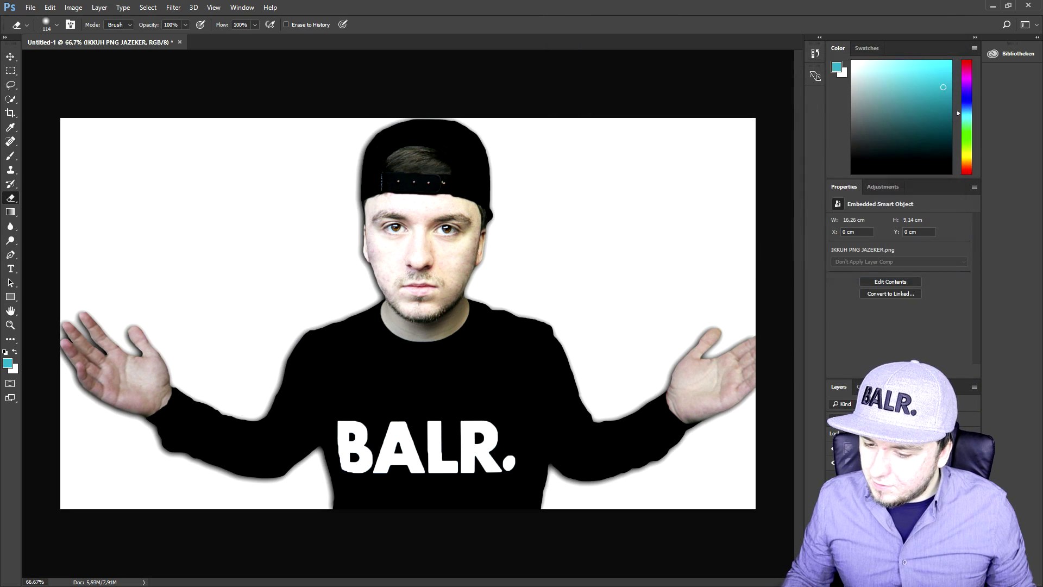
pyautogui.rightClick(900, 446)
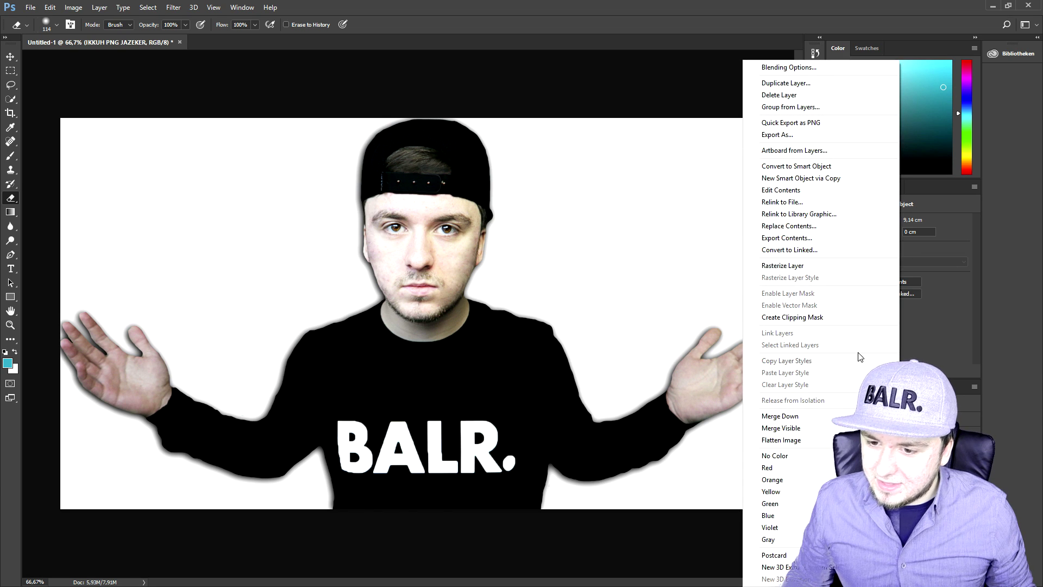
pyautogui.click(823, 168)
# - Try a 1 px black Stroke in Blending Options, then cancel it
pyautogui.rightClick(876, 448)
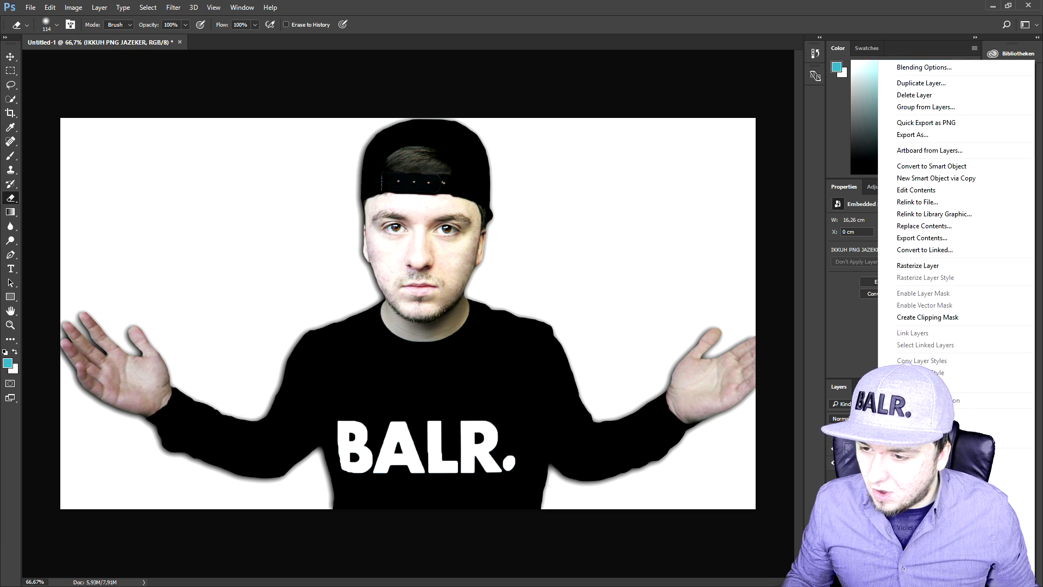
pyautogui.click(931, 66)
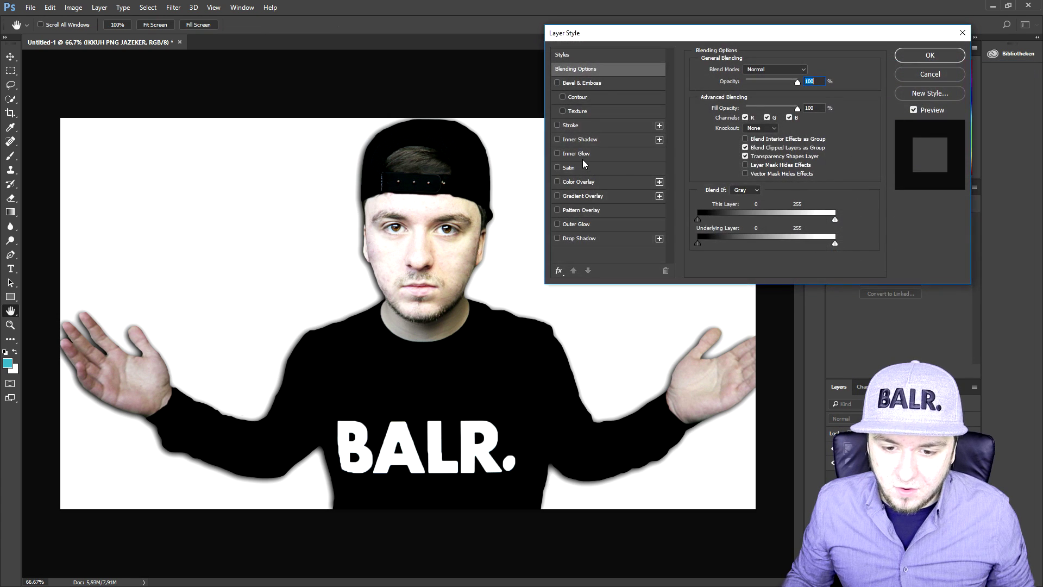
pyautogui.click(570, 125)
pyautogui.moveTo(742, 69); pyautogui.dragTo(644, 64)
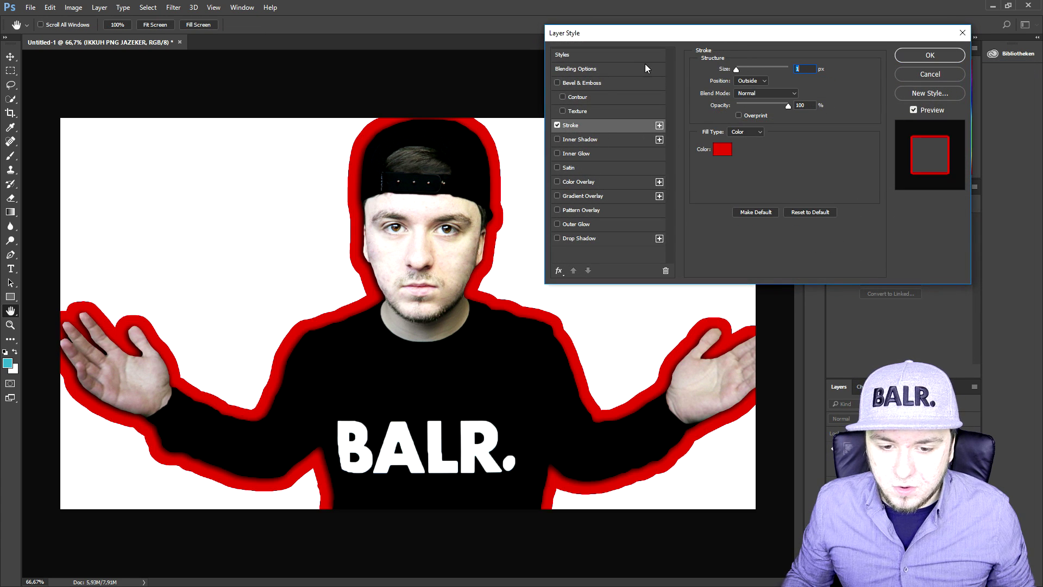
pyautogui.click(722, 148)
pyautogui.click(540, 298)
pyautogui.click(768, 145)
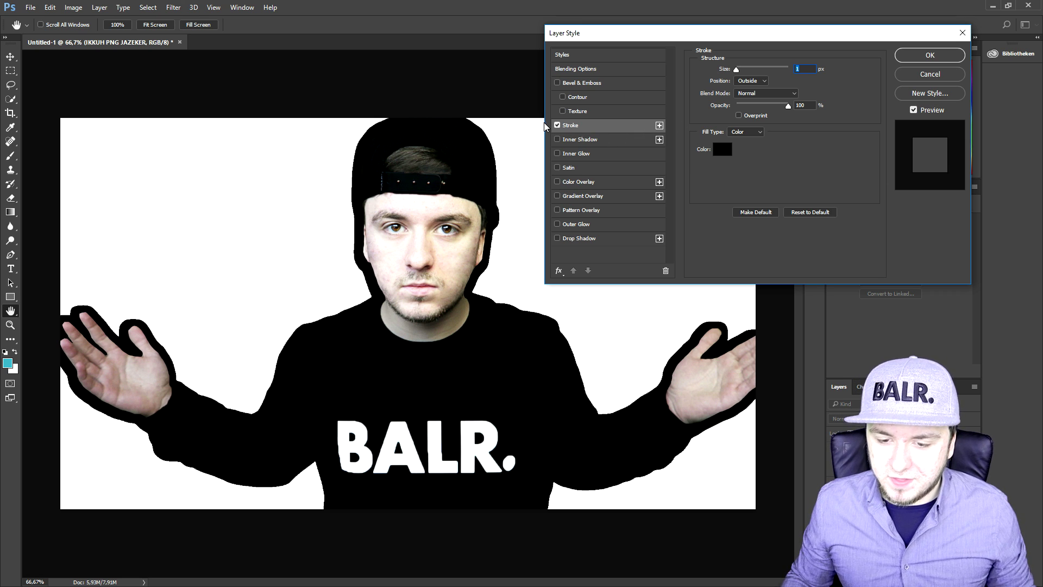
pyautogui.click(943, 77)
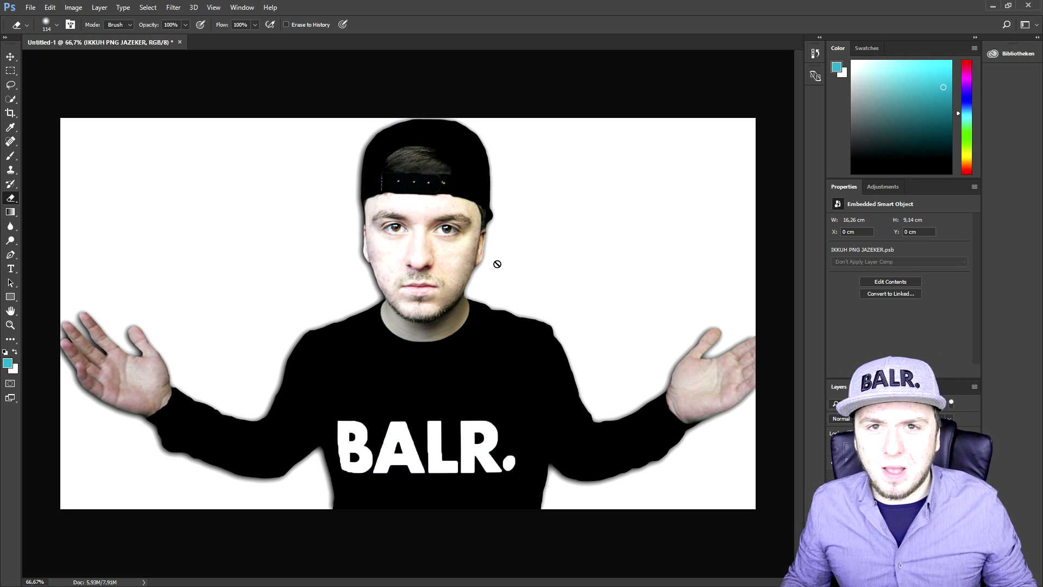
# - Open Blending Options for the cut-out layer and enable the Stroke effect
pyautogui.rightClick(870, 446)
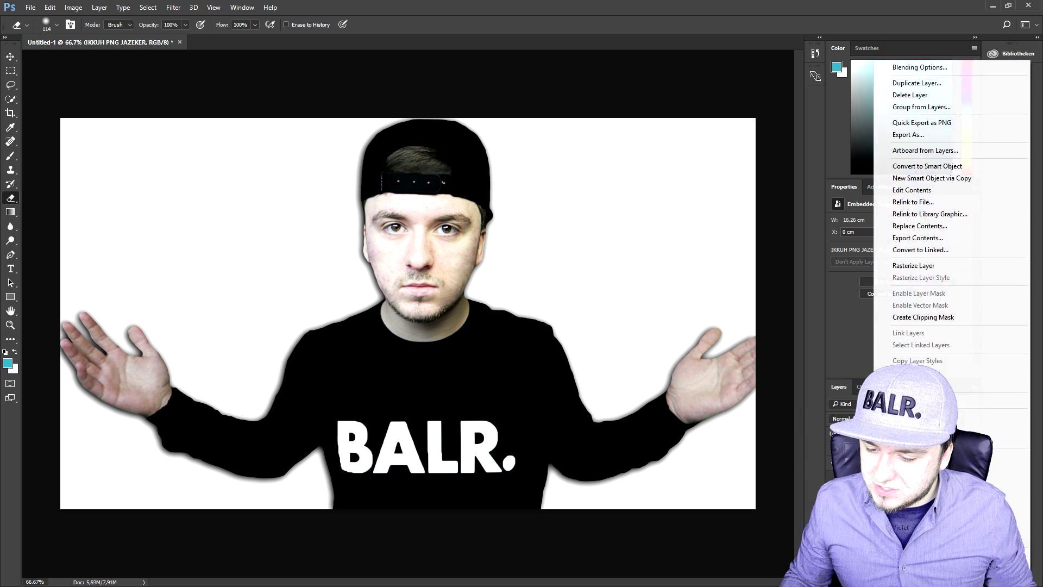
pyautogui.rightClick(870, 445)
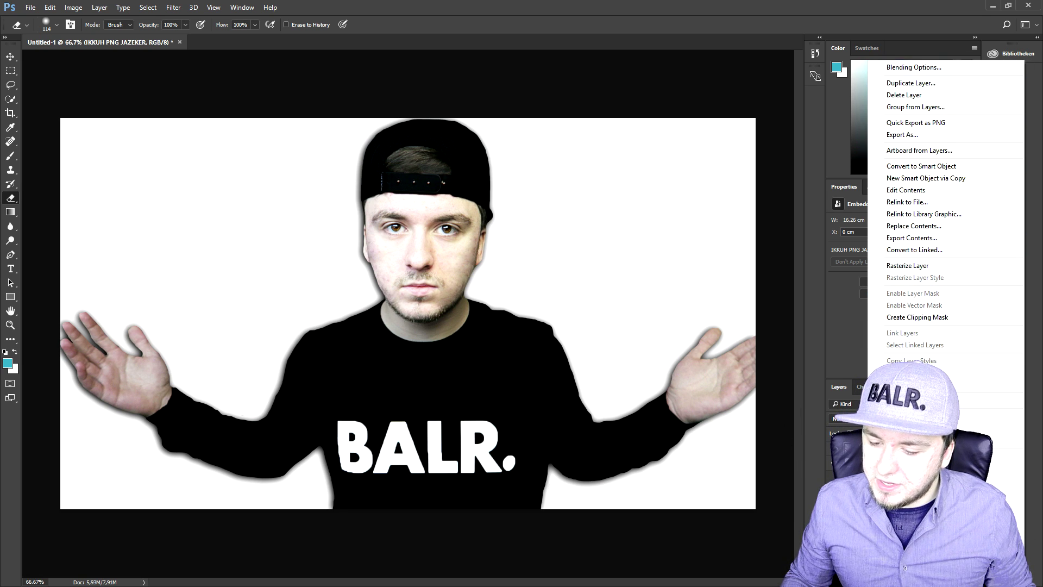
pyautogui.rightClick(855, 445)
pyautogui.rightClick(870, 445)
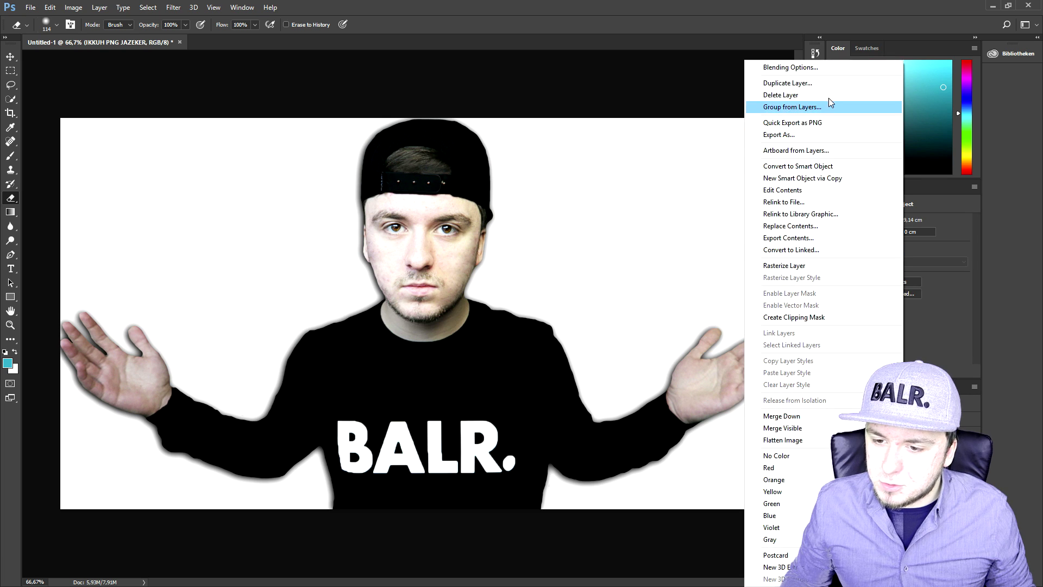
pyautogui.click(743, 101)
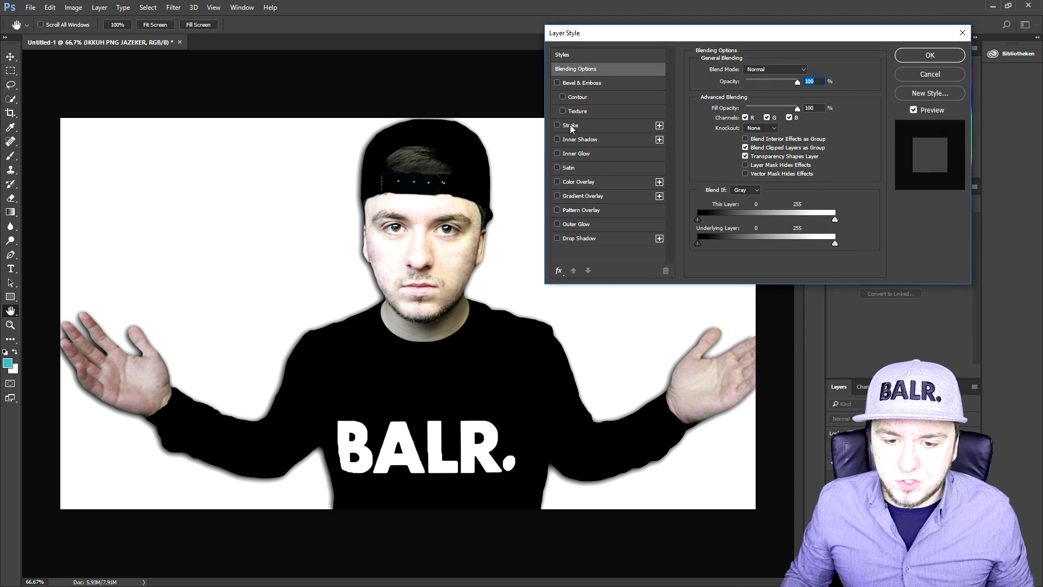
pyautogui.click(558, 126)
pyautogui.click(570, 125)
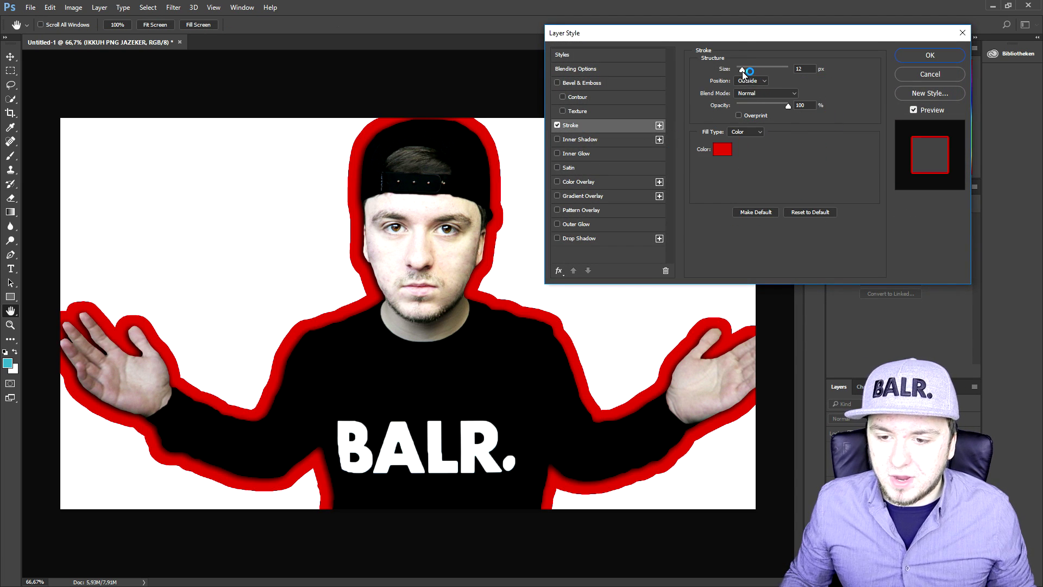
# - Try the stroke position Inside, then set it to Center with a 1 px size
pyautogui.click(748, 81)
pyautogui.click(754, 94)
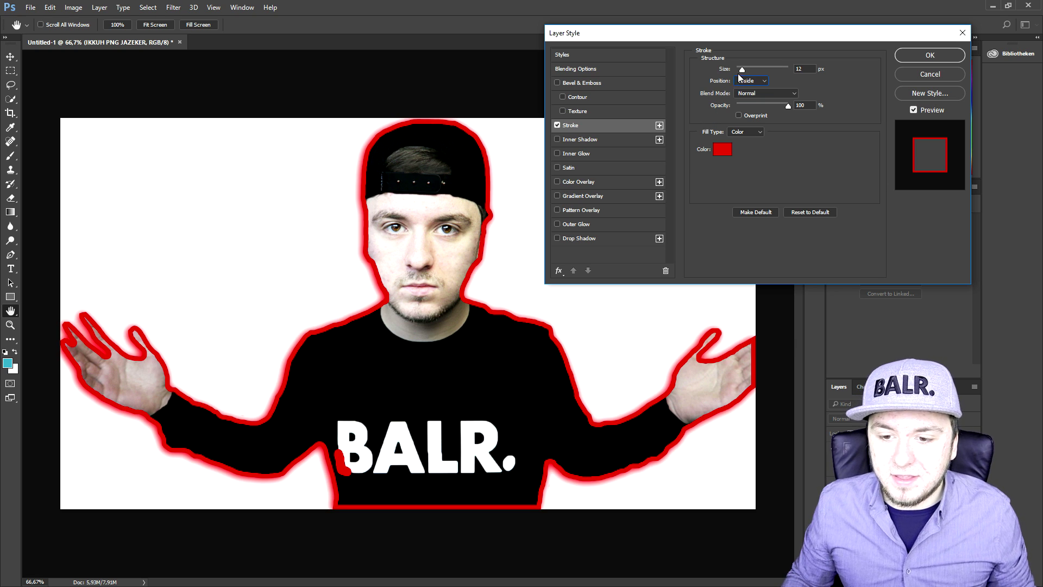
pyautogui.moveTo(741, 70)
pyautogui.mouseDown()
pyautogui.moveTo(718, 69)
pyautogui.moveTo(739, 69)
pyautogui.mouseUp()
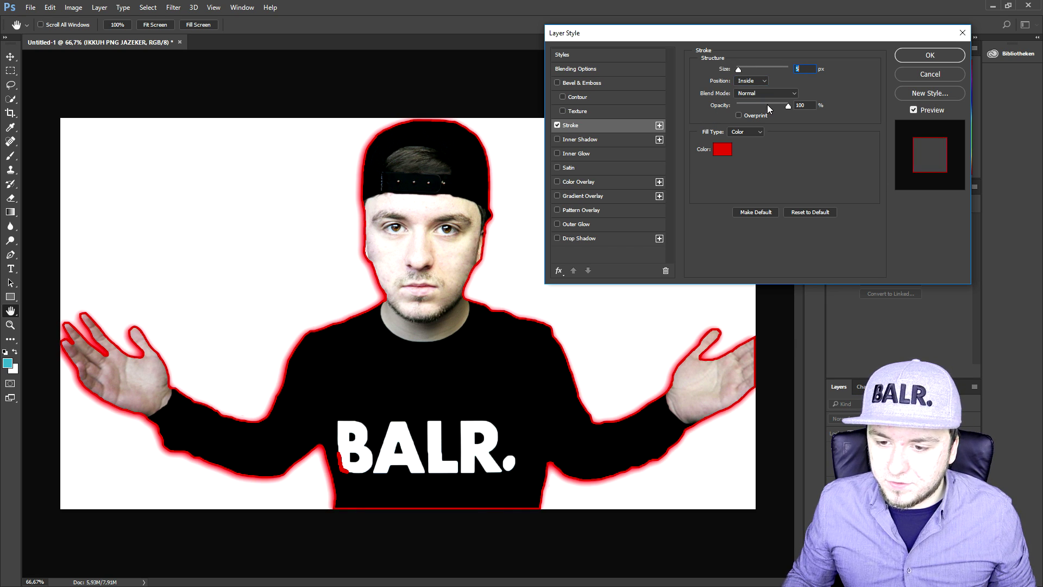
pyautogui.click(758, 80)
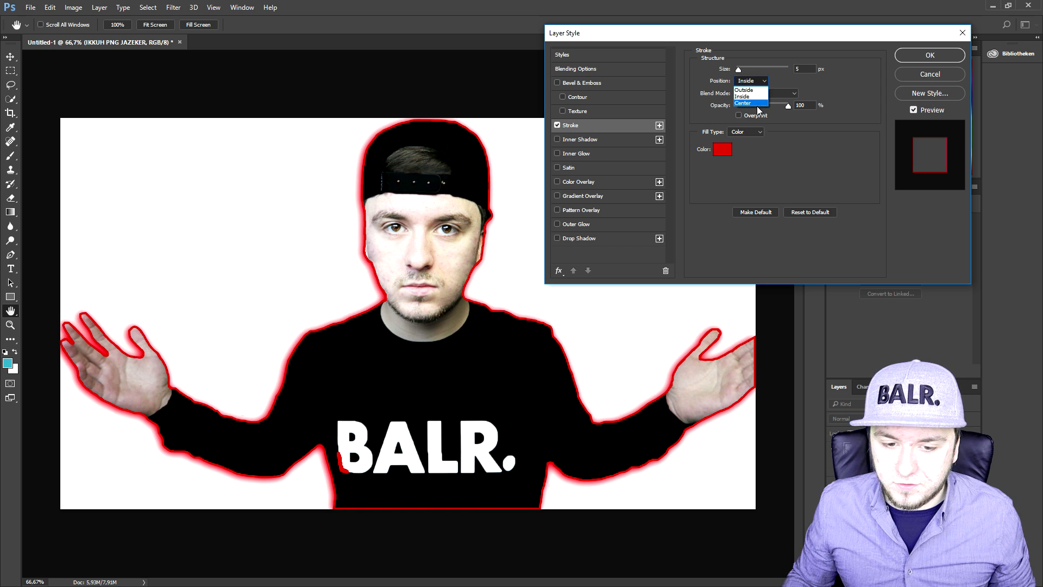
pyautogui.click(758, 106)
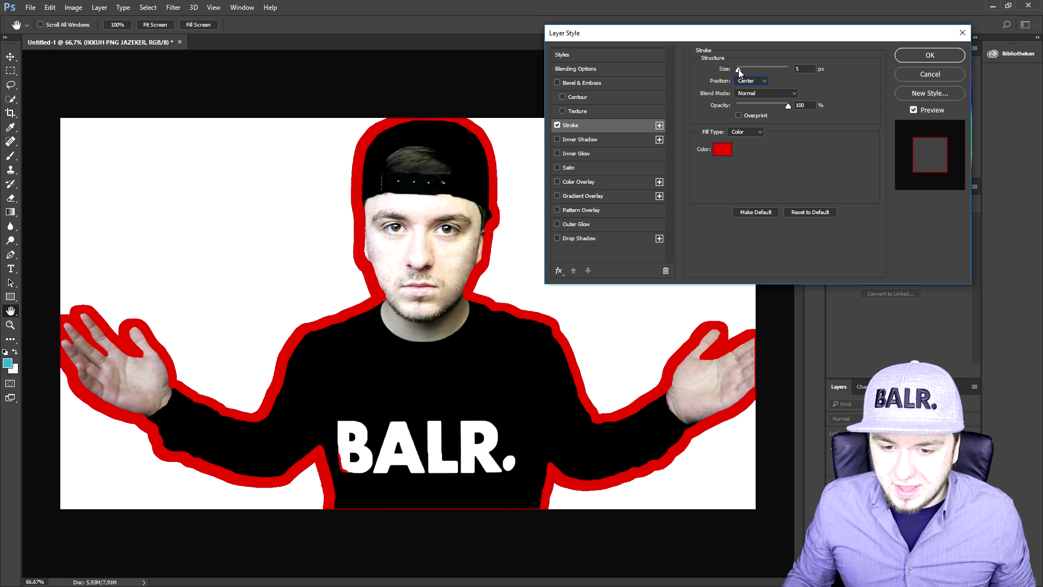
pyautogui.moveTo(738, 69); pyautogui.dragTo(706, 70)
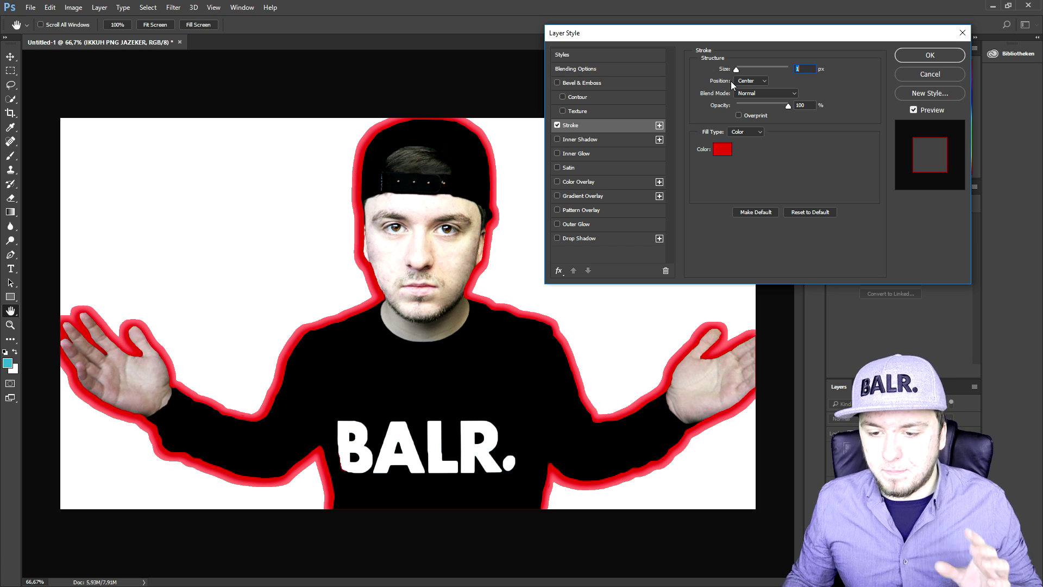
pyautogui.click(758, 80)
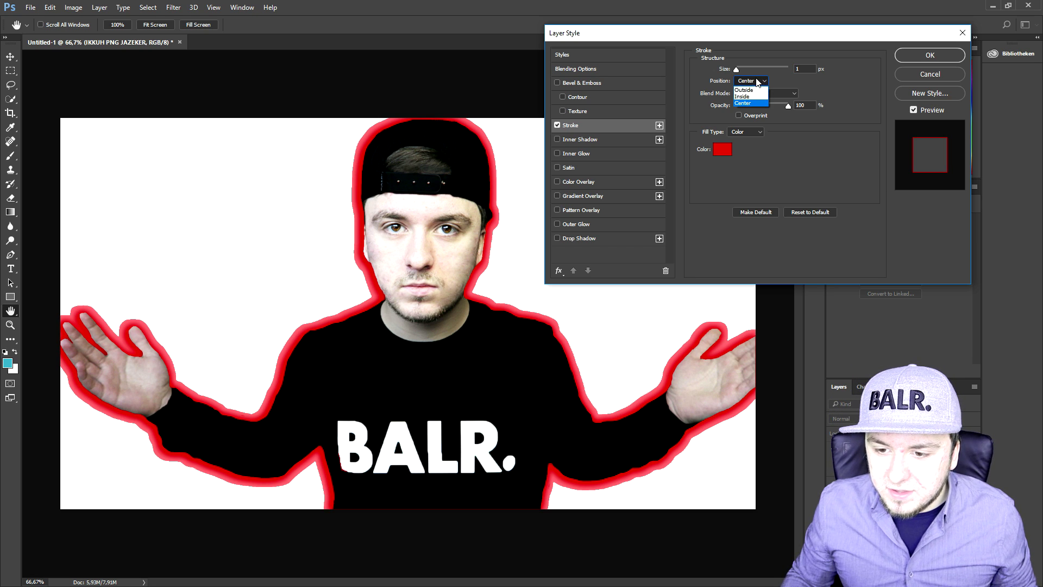
# - Keep the stroke centred and try several dark purple and navy stroke colours
pyautogui.click(808, 87)
pyautogui.click(716, 152)
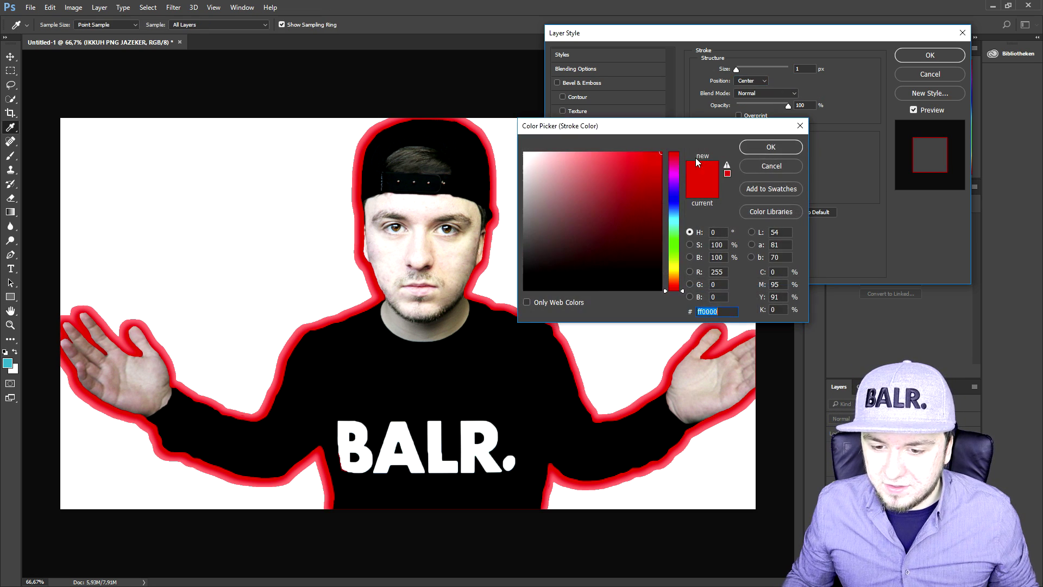
pyautogui.click(679, 193)
pyautogui.click(664, 255)
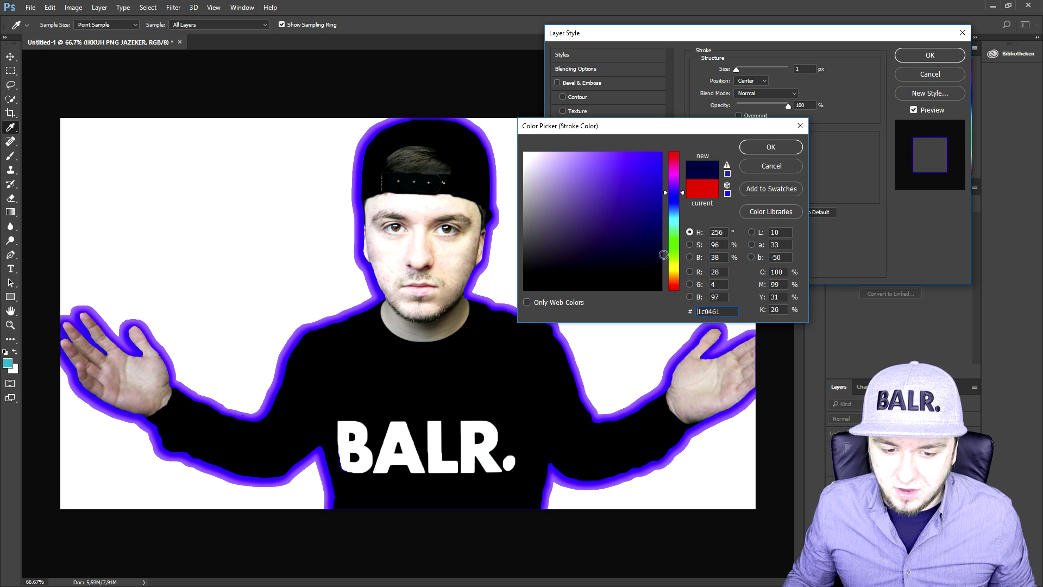
pyautogui.click(661, 261)
pyautogui.click(674, 241)
pyautogui.click(673, 205)
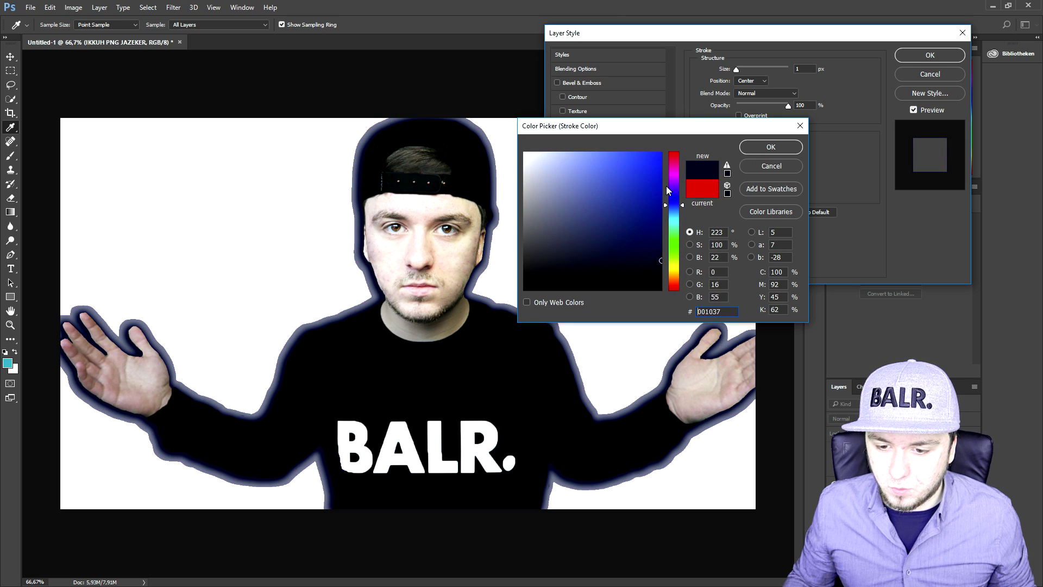
pyautogui.click(669, 180)
pyautogui.click(673, 153)
pyautogui.click(570, 236)
# - Set the stroke colour to black sampled from the sweater and position it Outside
pyautogui.click(431, 449)
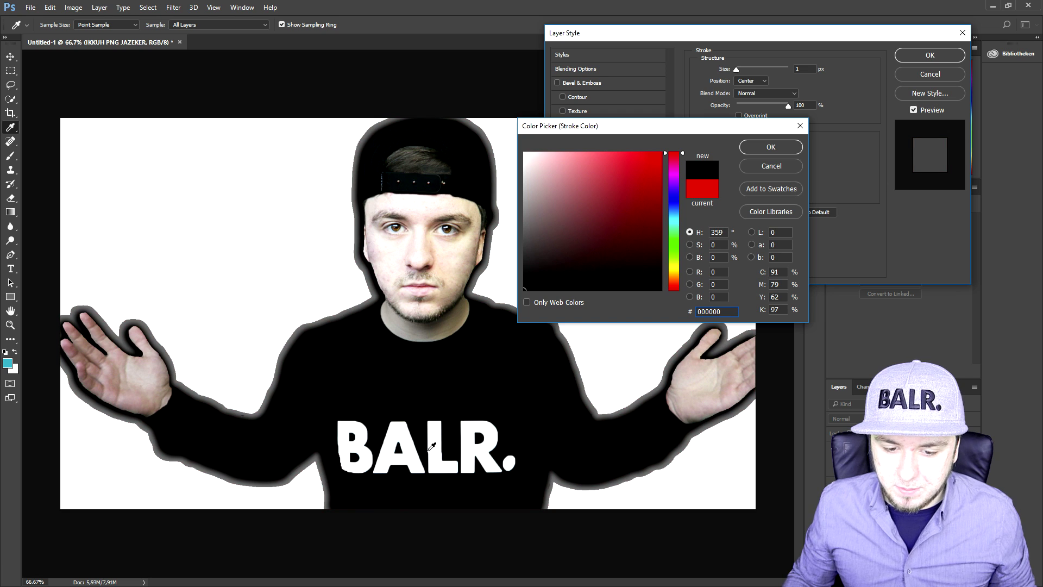
pyautogui.click(770, 147)
pyautogui.click(759, 82)
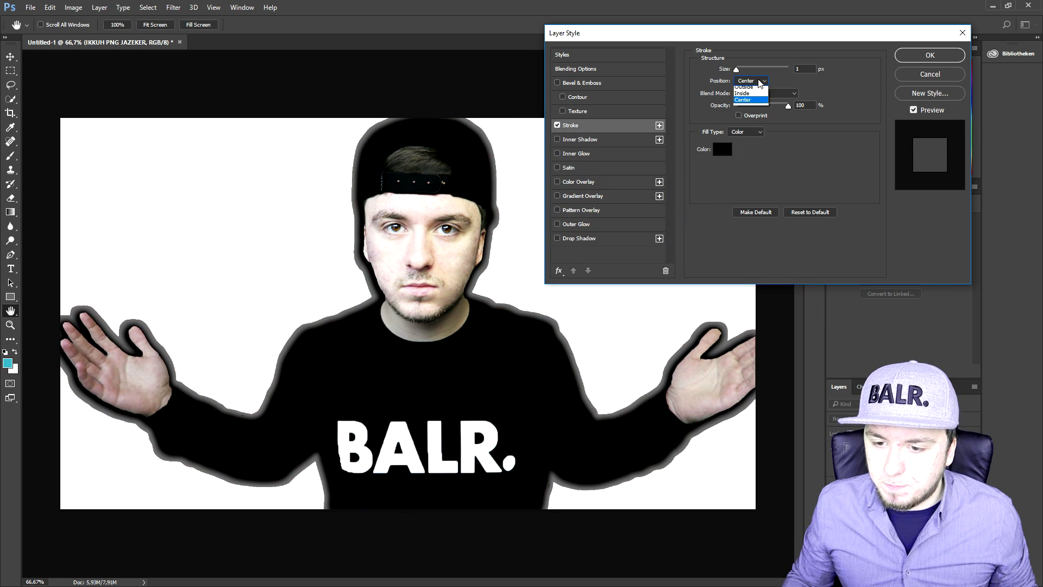
pyautogui.click(754, 87)
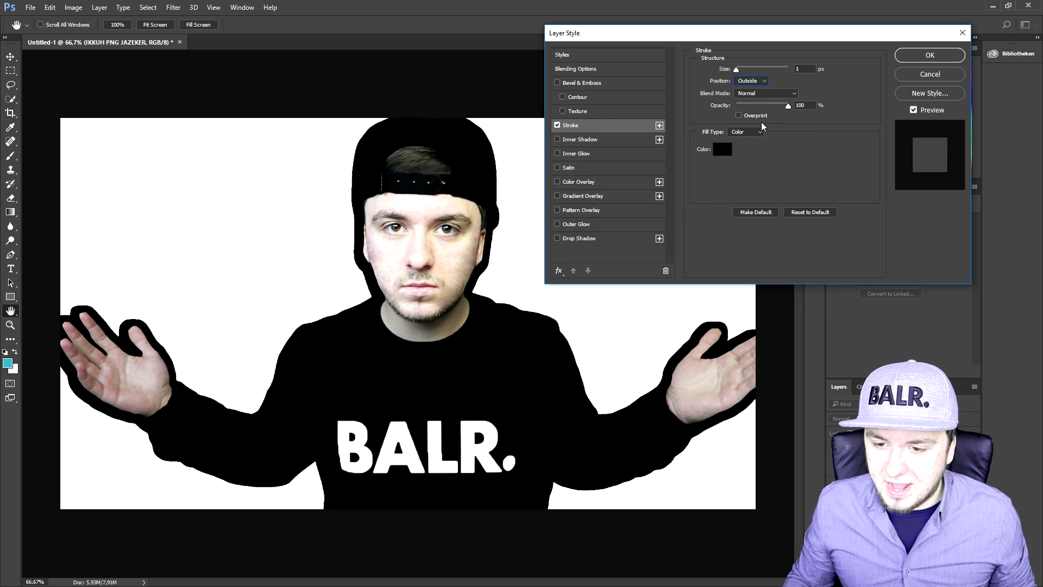